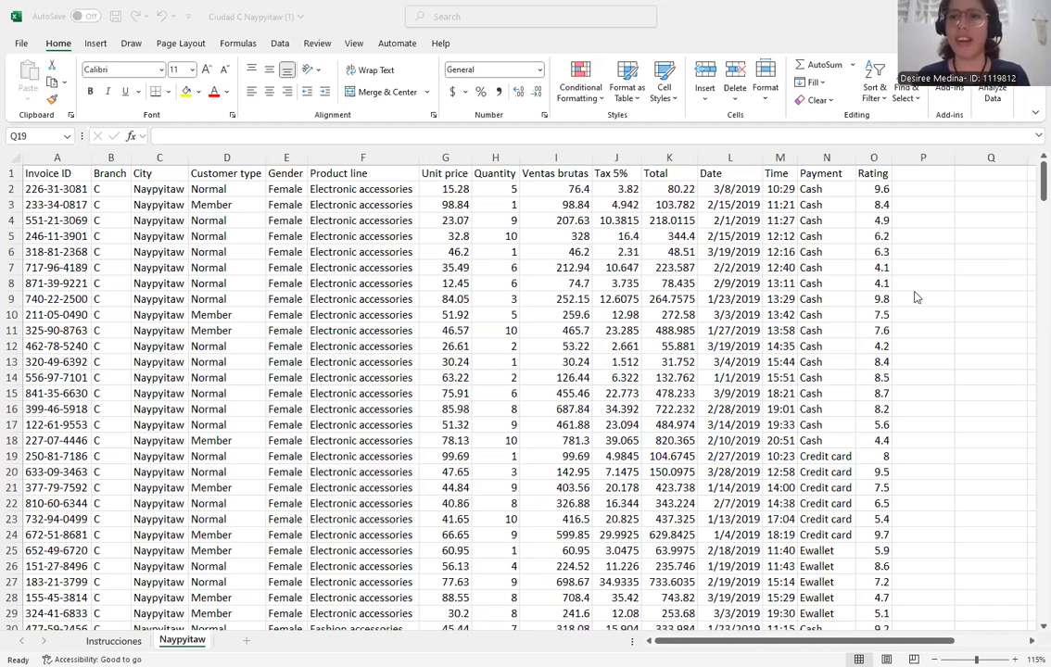
Insert a PivotChart from Naypyitaw!$A$1:$O$329 at Q3:S10 of the same worksheet, and delete the empty chart, keeping its pivot table
{"action": "left_click", "coordinate": [104, 47]}
{"action": "left_click", "coordinate": [103, 48]}
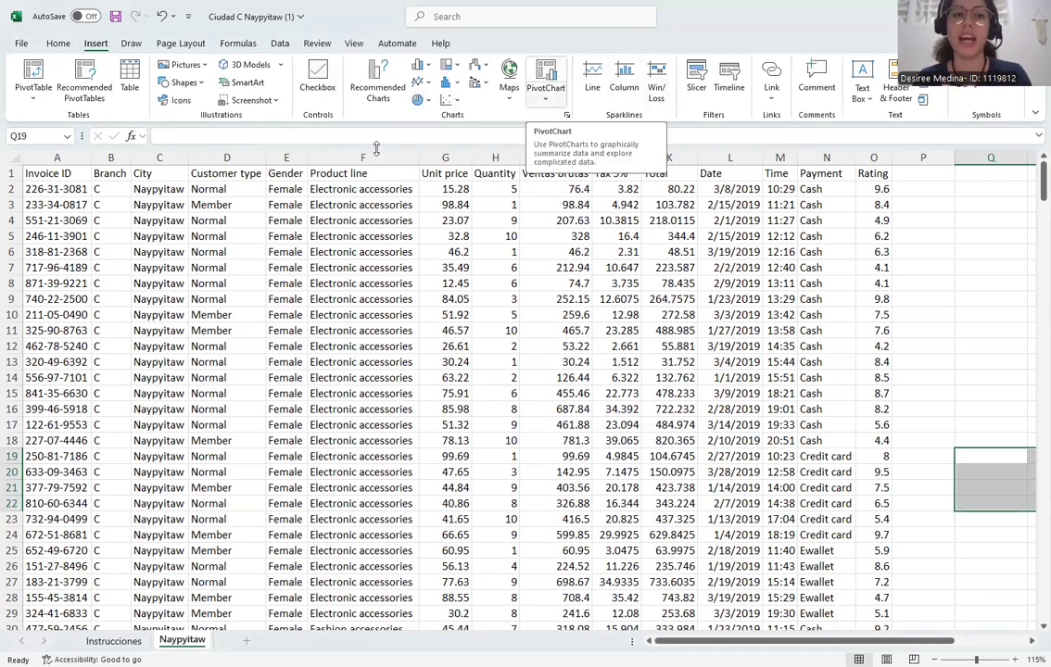
{"action": "left_click_drag", "start_coordinate": [34, 177], "coordinate": [872, 598]}
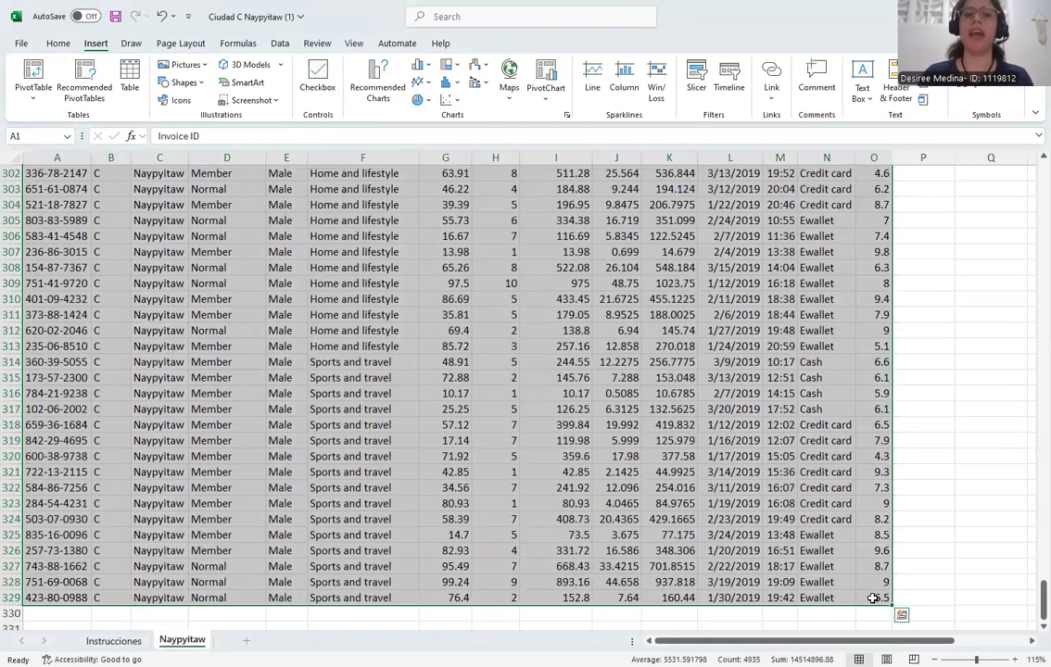
{"action": "left_click_drag", "start_coordinate": [1041, 599], "coordinate": [1031, 154]}
{"action": "left_click", "coordinate": [546, 88]}
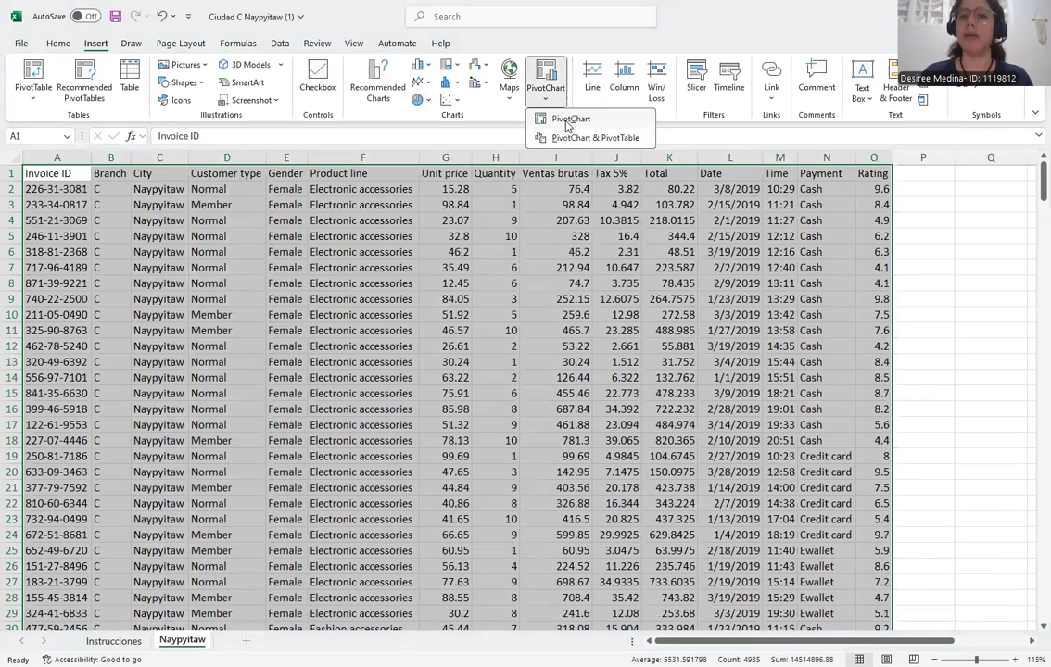
{"action": "left_click", "coordinate": [568, 120]}
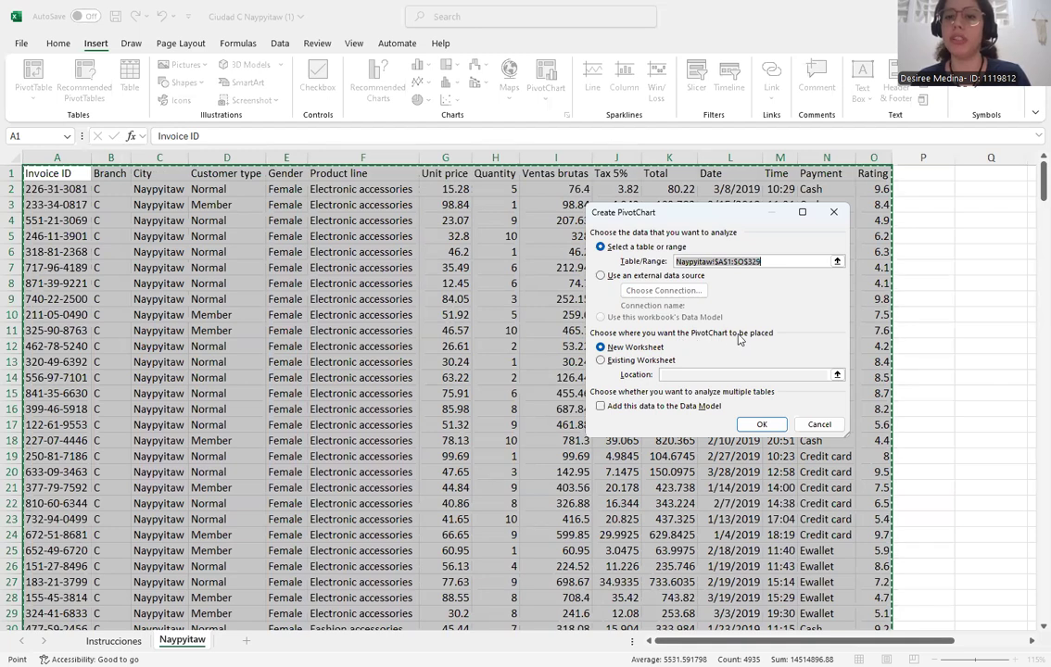
{"action": "left_click", "coordinate": [601, 360]}
{"action": "left_click", "coordinate": [742, 374]}
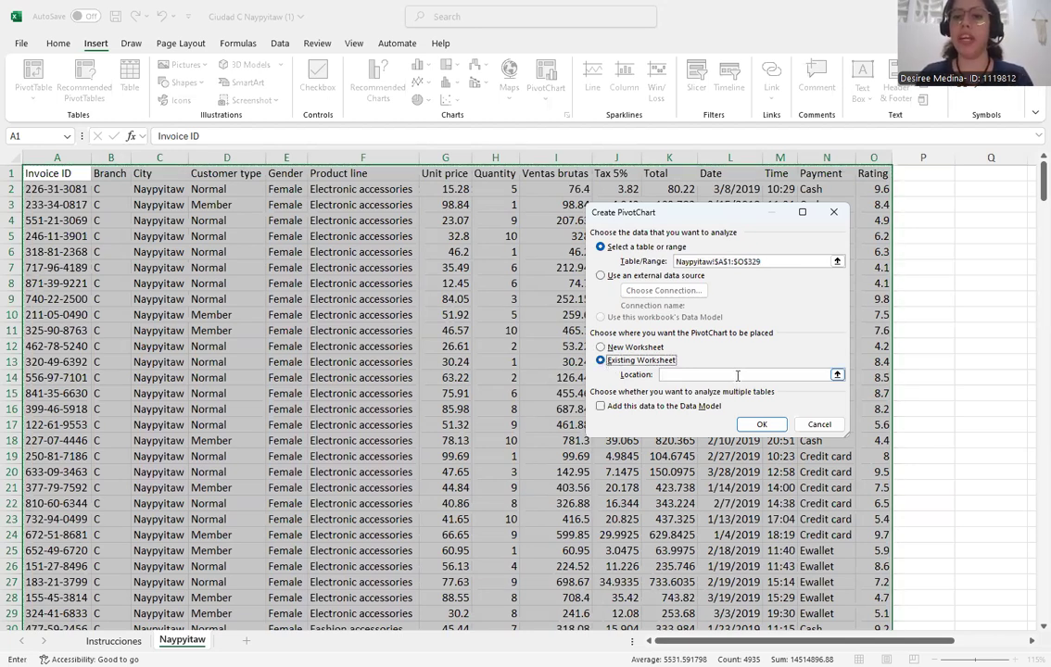
{"action": "left_click", "coordinate": [973, 204]}
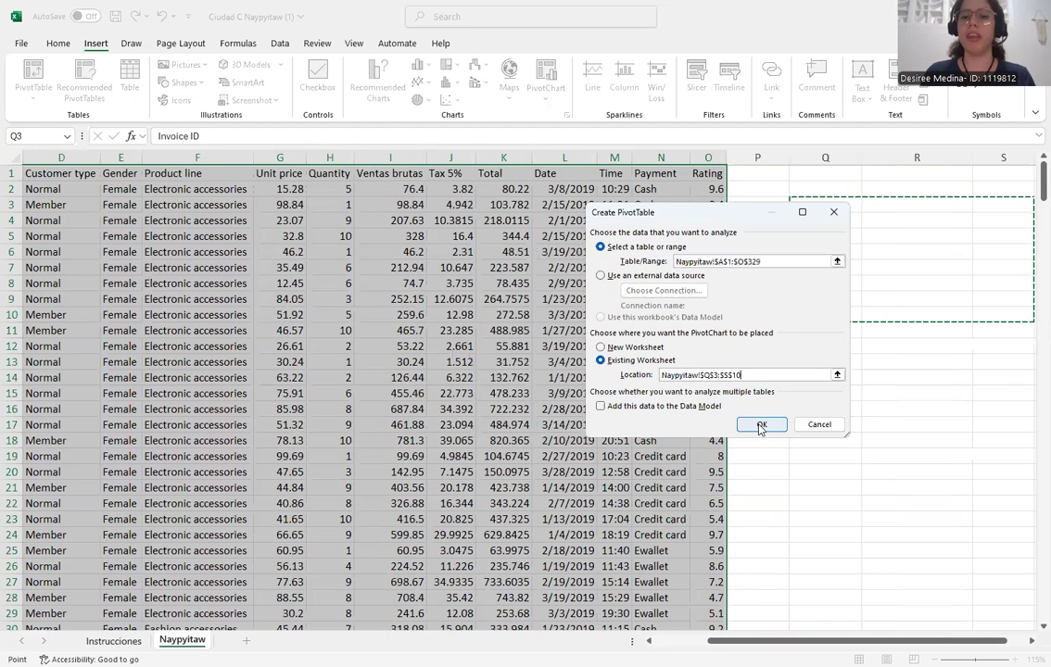
{"action": "left_click", "coordinate": [760, 426]}
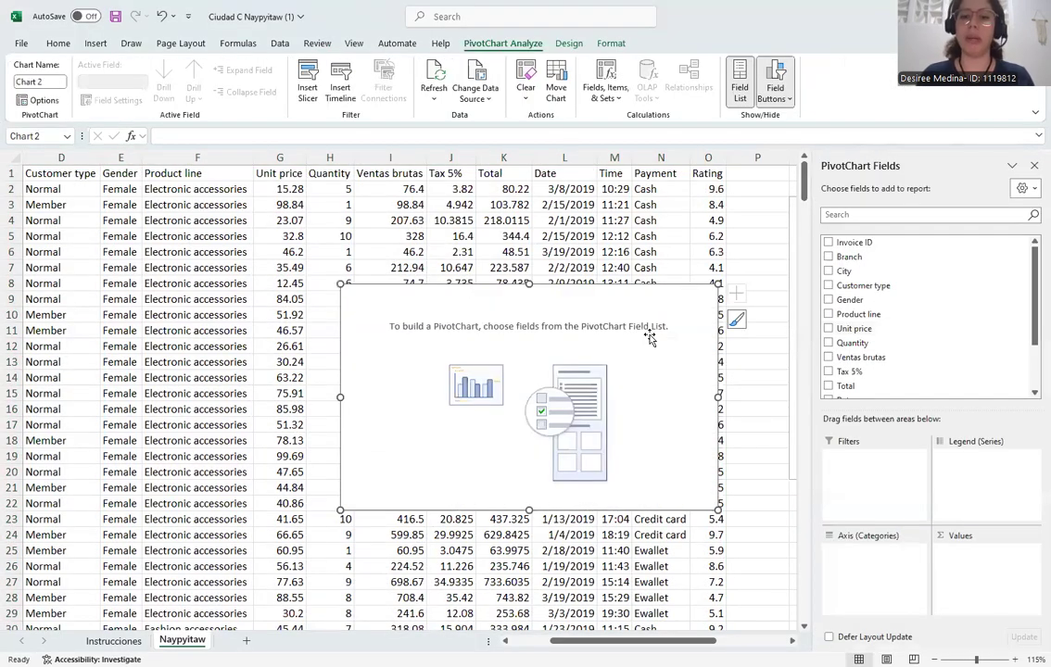
{"action": "key", "text": "Delete"}
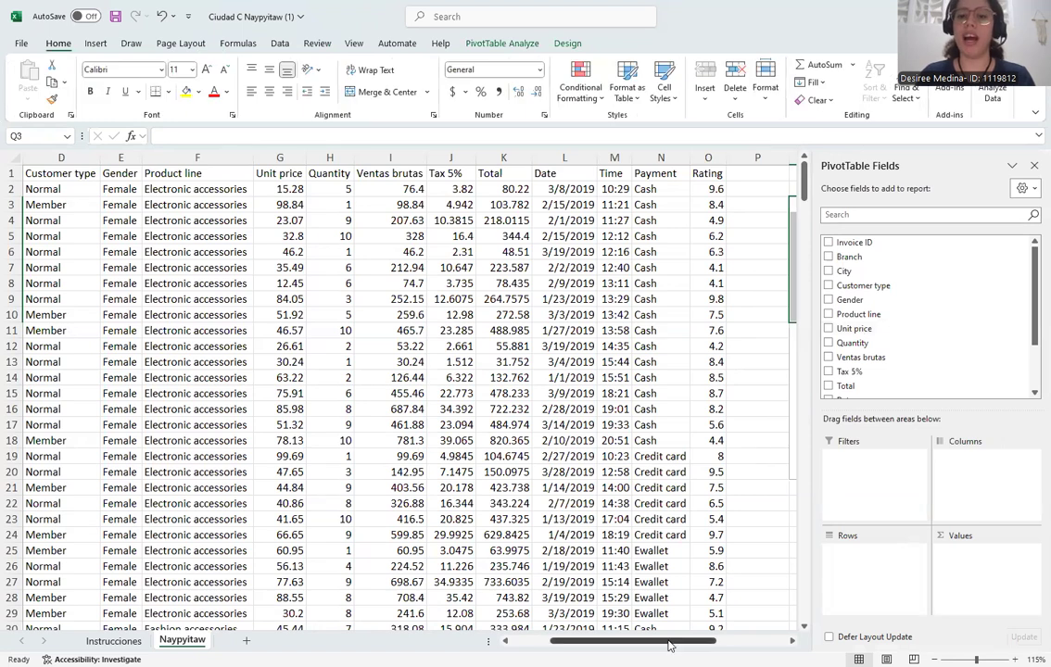
Build the empty pivot table with Gender as rows and the sum of Ventas brutas as values
{"action": "scroll", "coordinate": [757, 635], "scroll_direction": "right", "scroll_amount": 4}
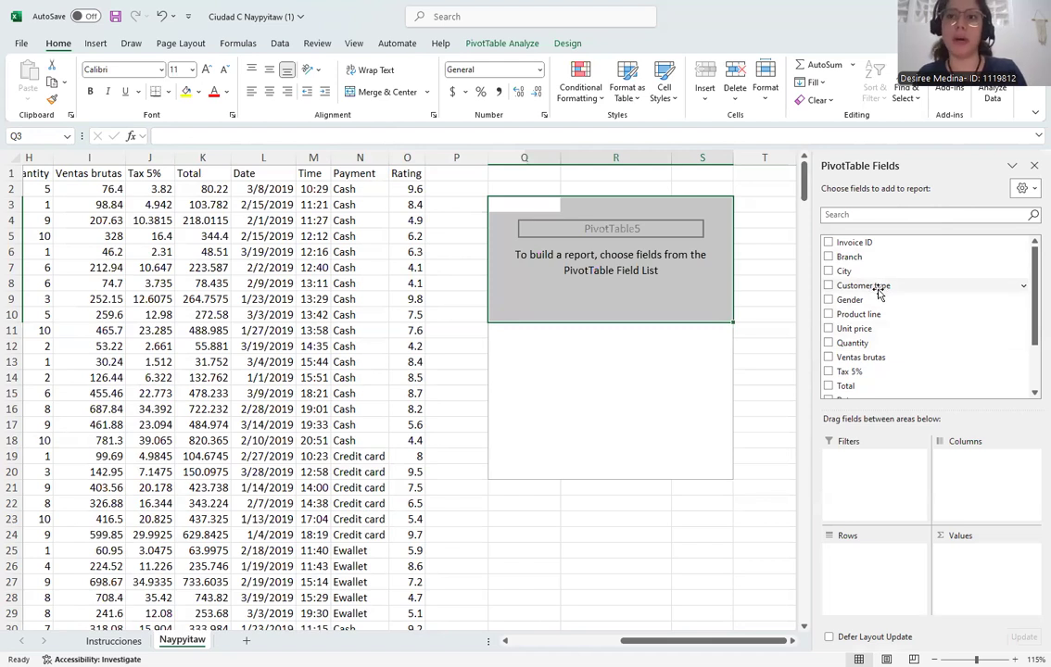
{"action": "left_click_drag", "start_coordinate": [850, 300], "coordinate": [868, 554]}
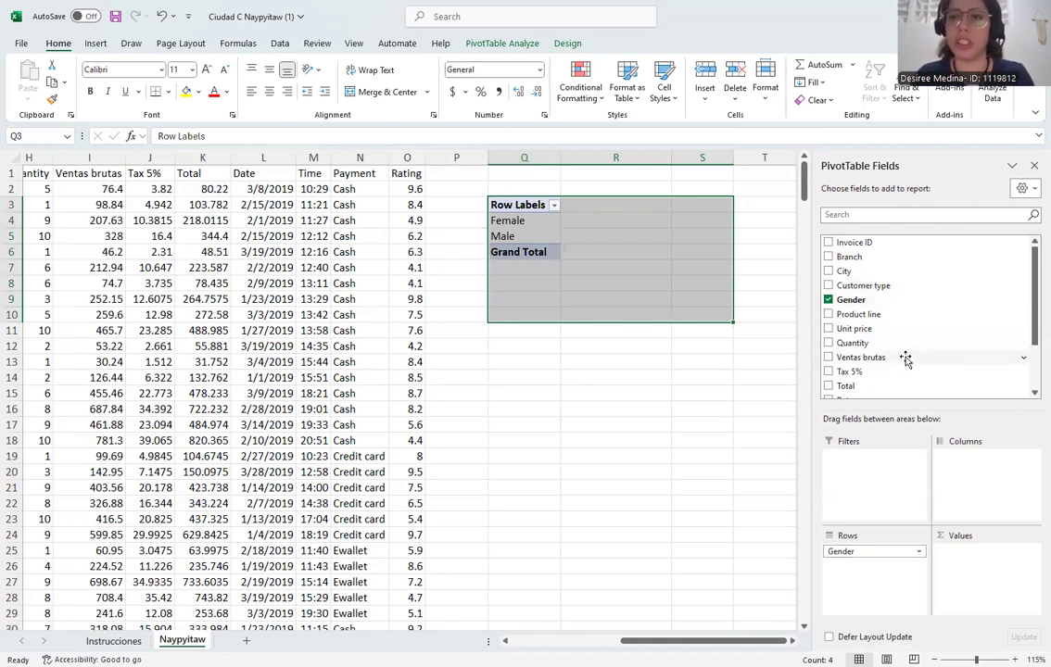
{"action": "left_click_drag", "start_coordinate": [905, 359], "coordinate": [981, 564]}
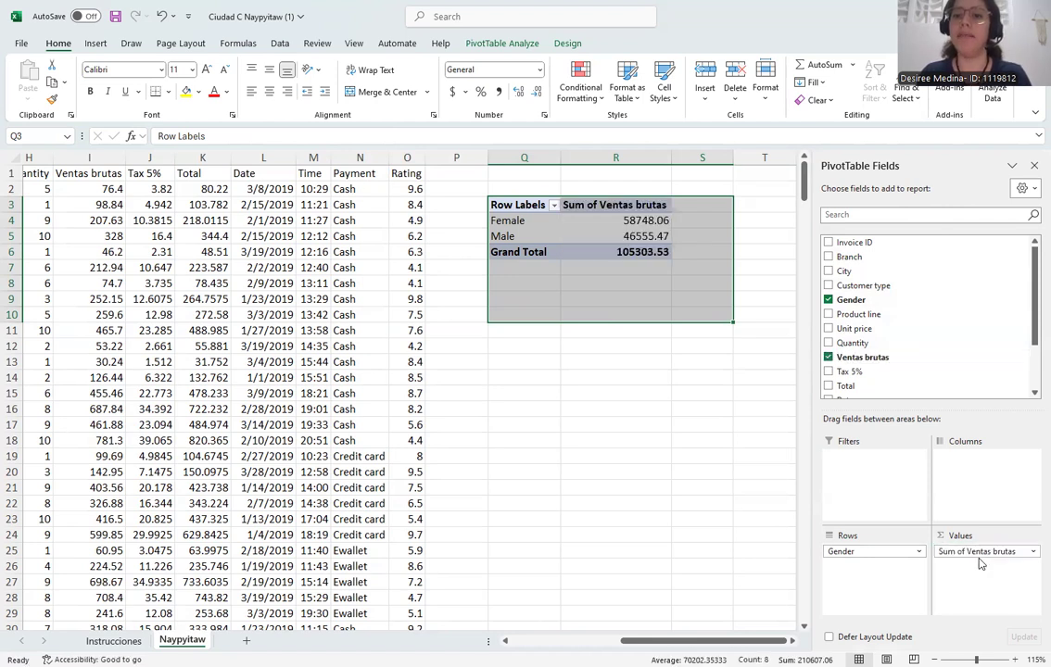
{"action": "left_click", "coordinate": [628, 235]}
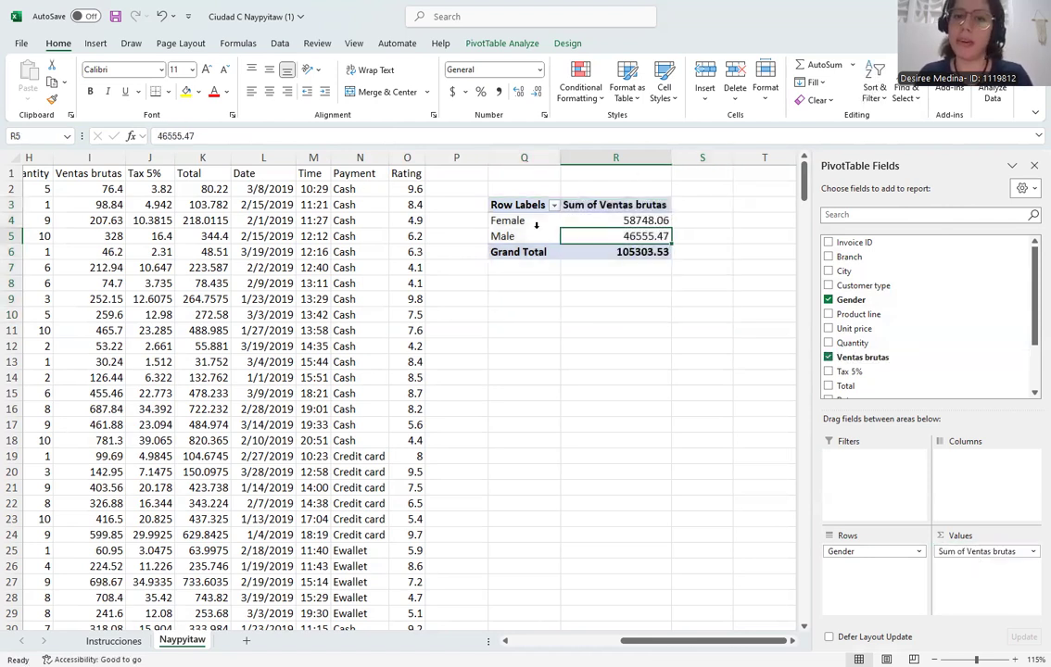
{"action": "left_click", "coordinate": [633, 204]}
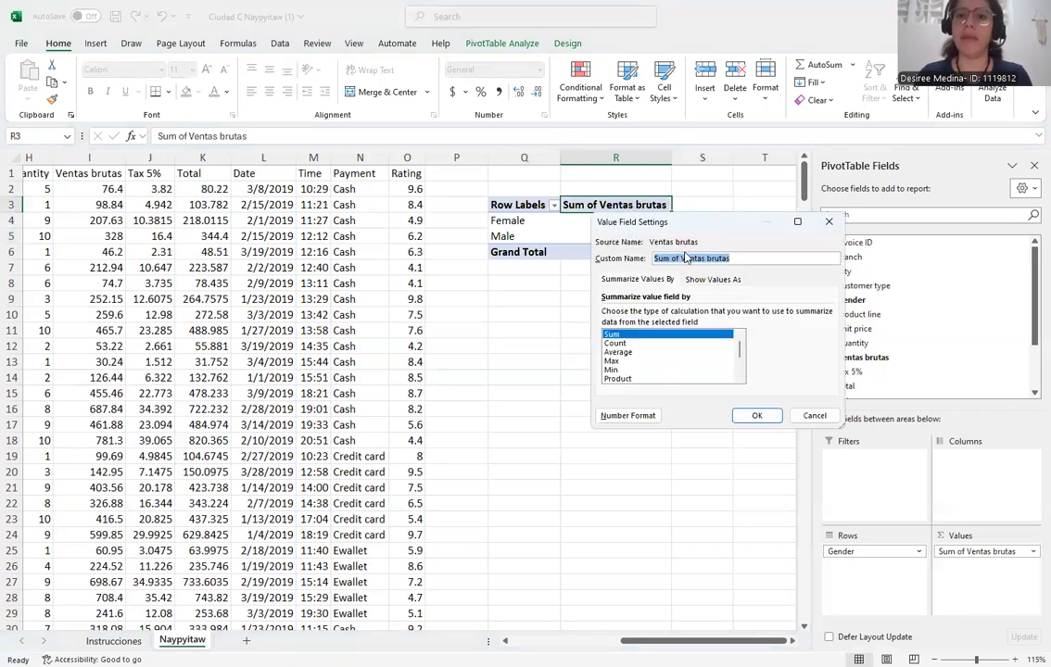
{"action": "left_click", "coordinate": [803, 417]}
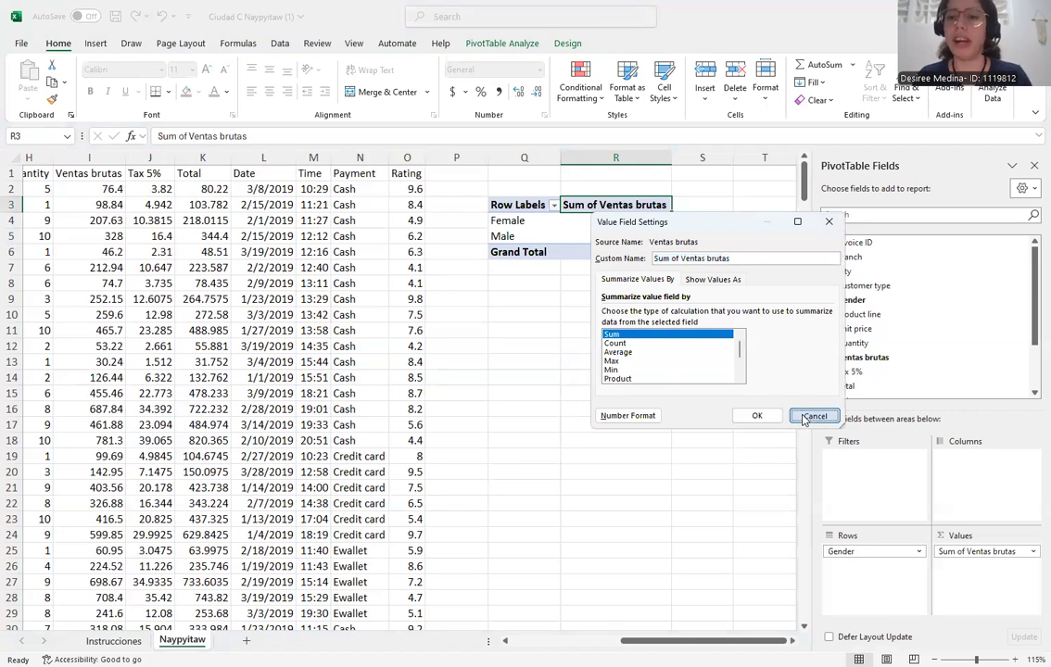
Add Ventas brutas to the gender pivot table's values a second time, named Percentage and shown as % of Grand Total
{"action": "left_click_drag", "start_coordinate": [943, 360], "coordinate": [980, 565]}
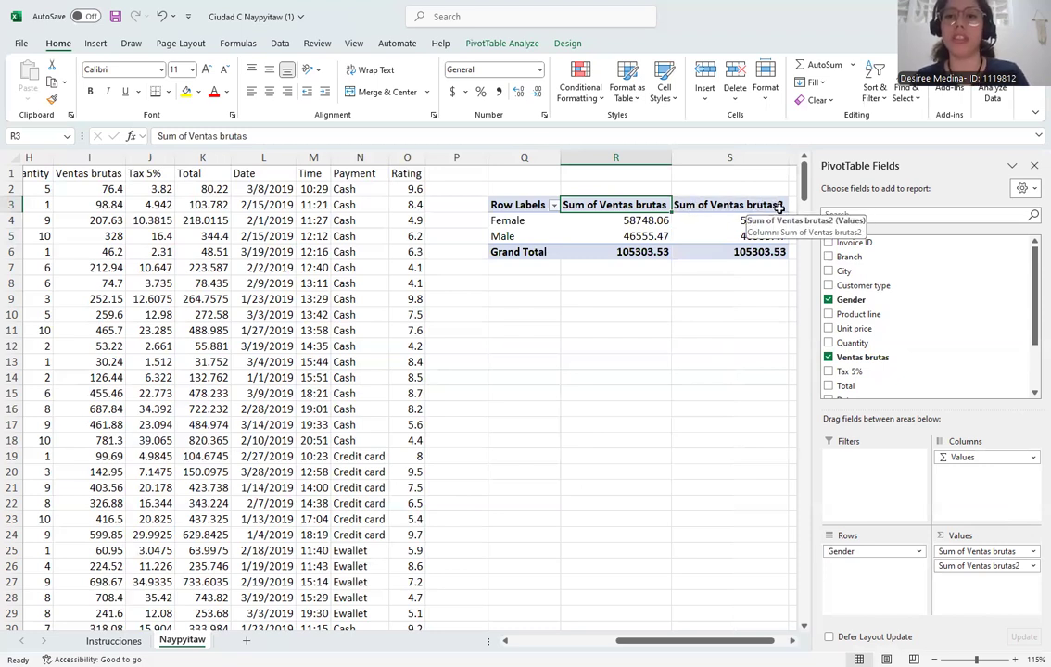
{"action": "left_click", "coordinate": [747, 205]}
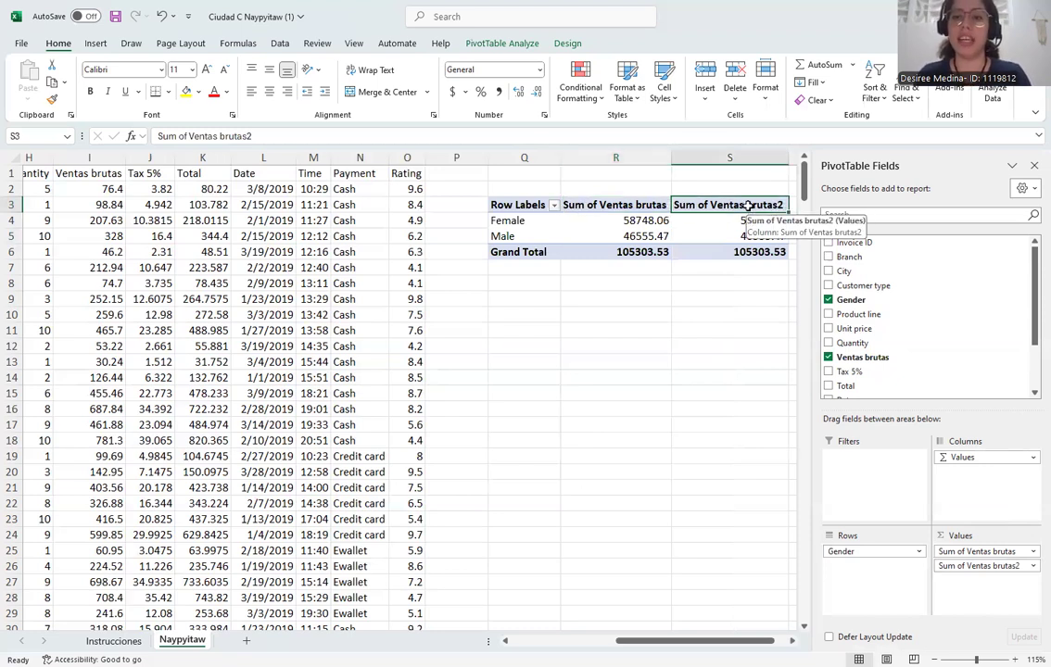
{"action": "double_click", "coordinate": [747, 206]}
{"action": "left_click", "coordinate": [738, 258]}
{"action": "key", "text": "ctrl+a"}
{"action": "type", "text": "Percentage"}
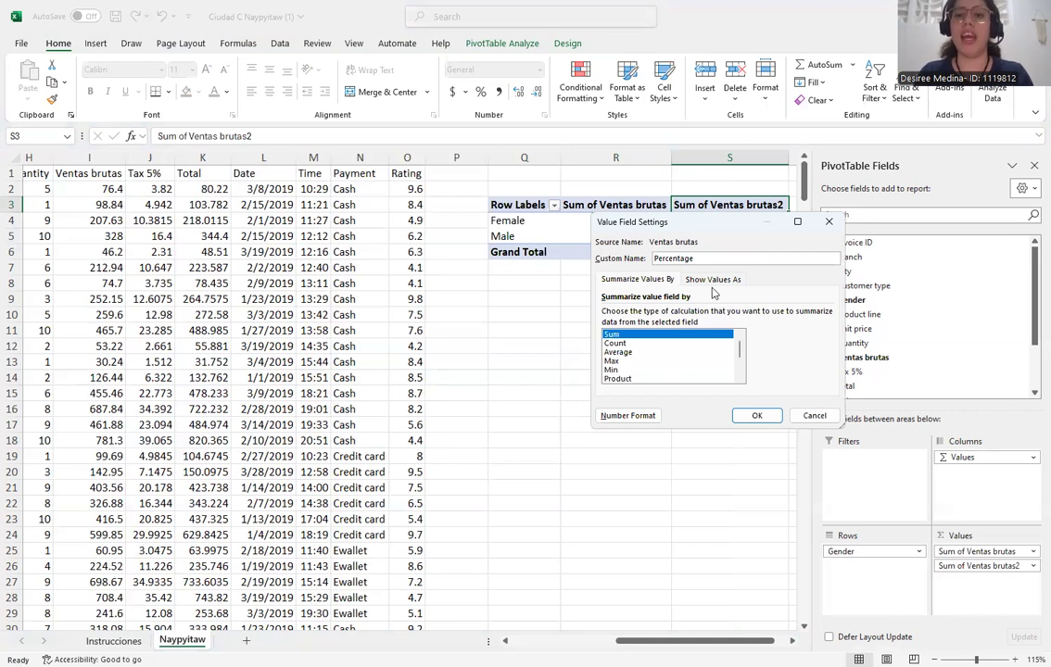
{"action": "left_click", "coordinate": [714, 280]}
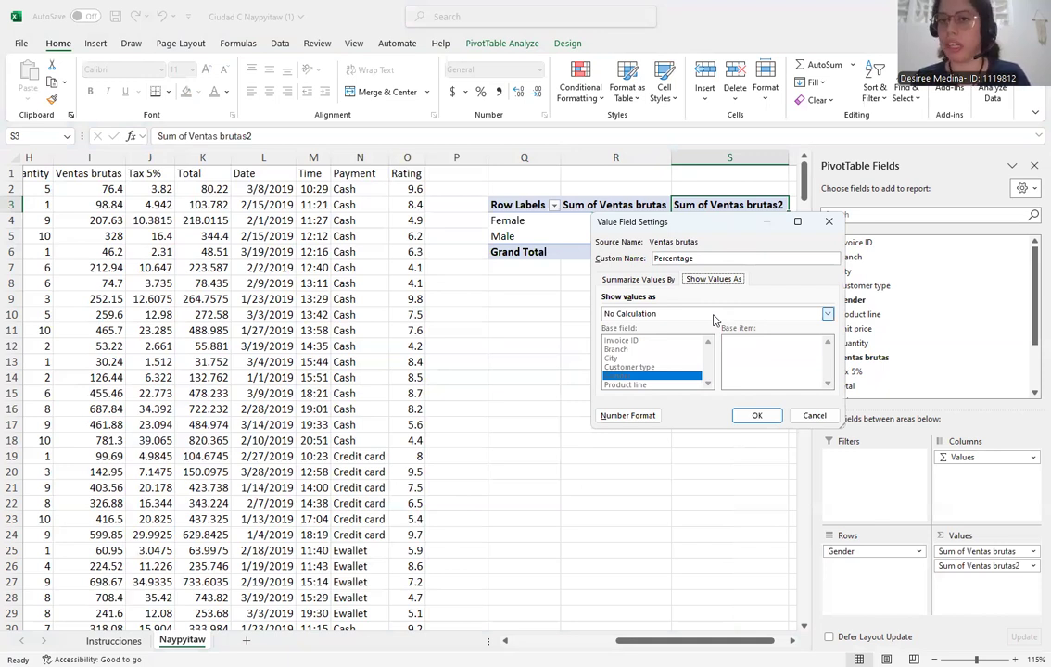
{"action": "left_click", "coordinate": [713, 315]}
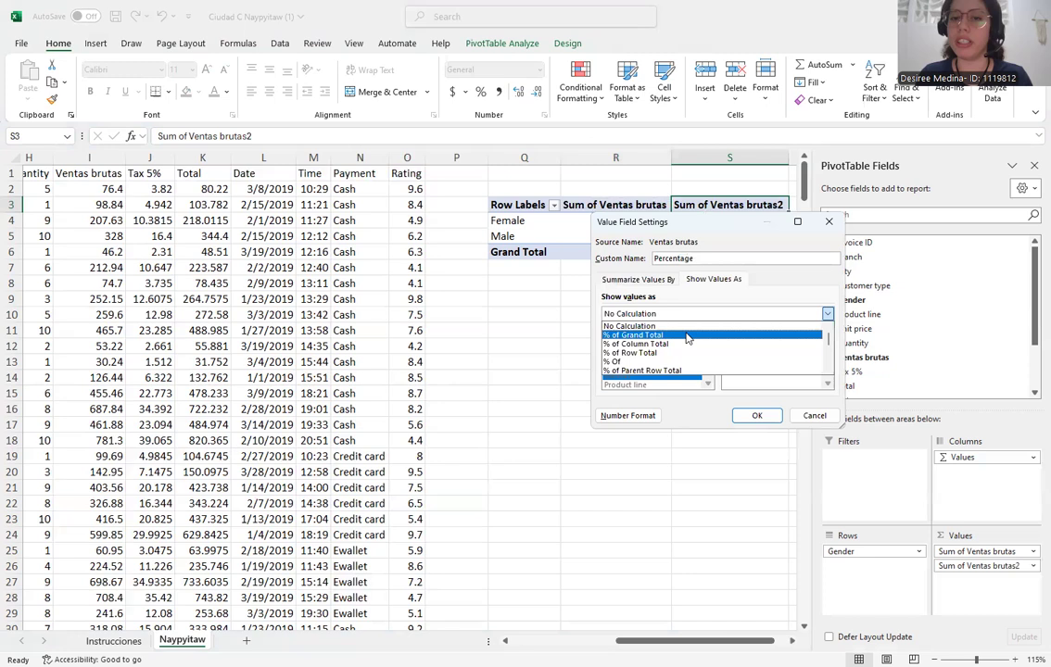
{"action": "left_click", "coordinate": [687, 336]}
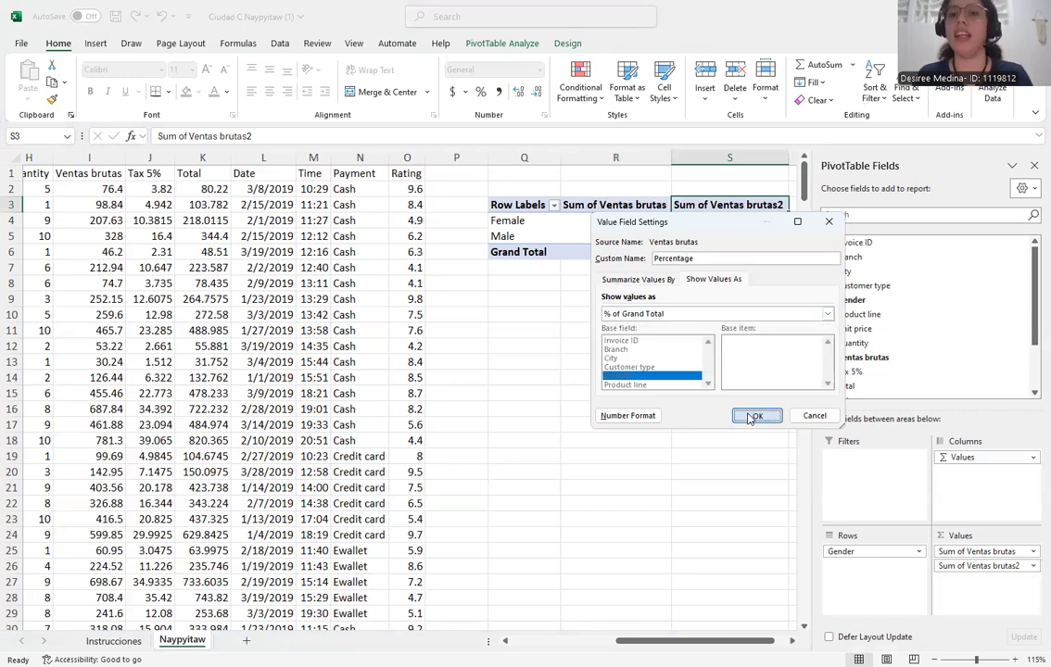
{"action": "left_click", "coordinate": [756, 415]}
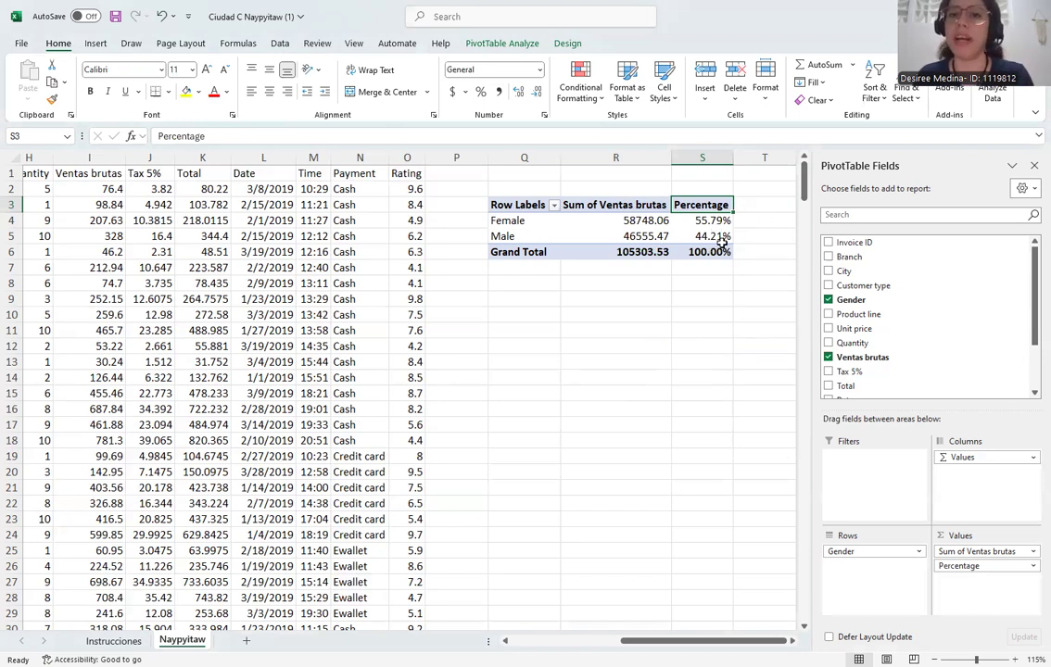
{"action": "mouse_move", "coordinate": [716, 248]}
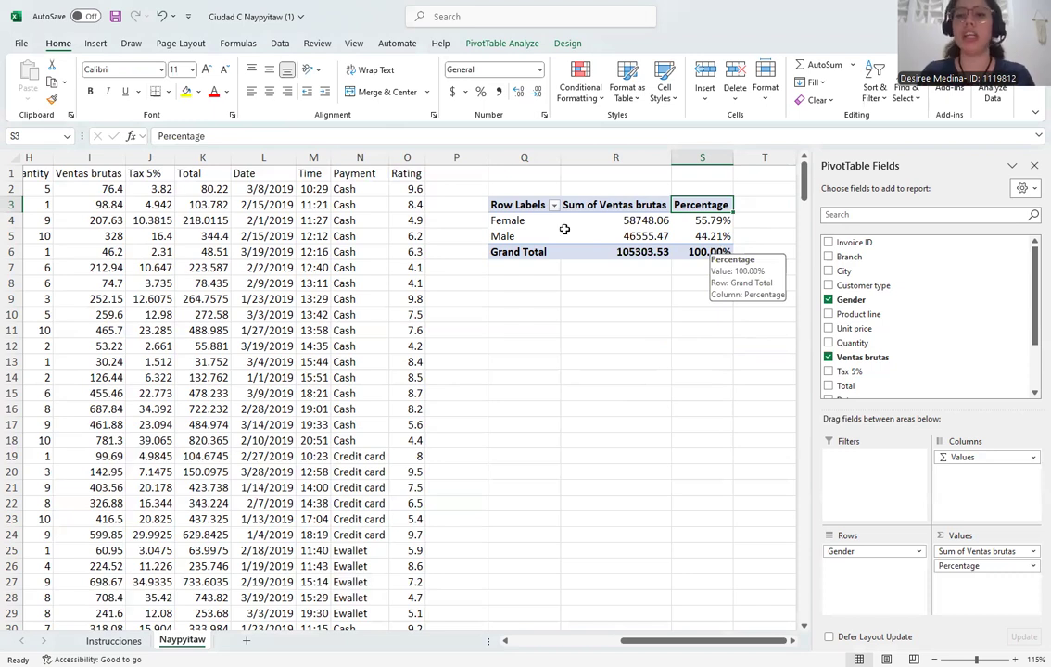
Copy the whole gender pivot table and paste the duplicate below it at cell Q9
{"action": "left_click_drag", "start_coordinate": [497, 206], "coordinate": [696, 250]}
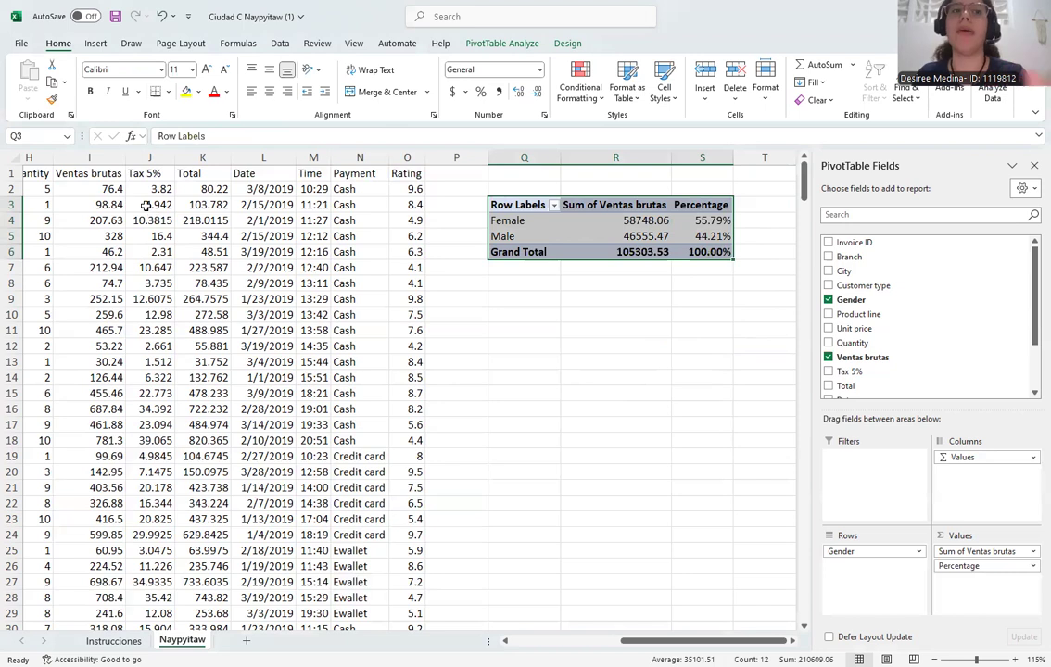
{"action": "key", "text": "ctrl+c"}
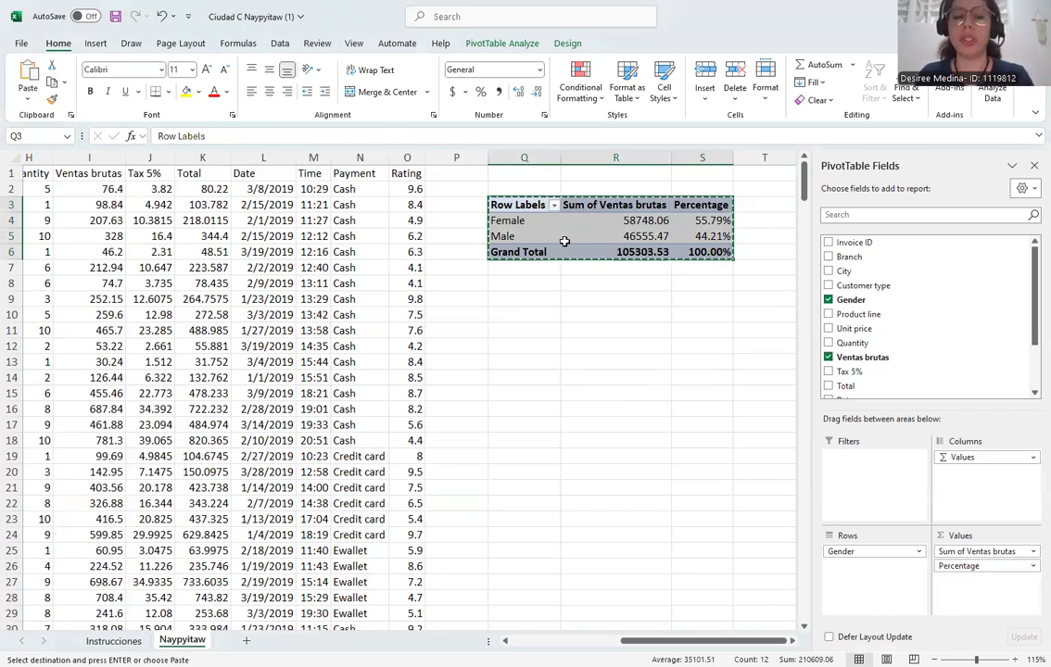
{"action": "left_click", "coordinate": [529, 300]}
{"action": "key", "text": "ctrl+v"}
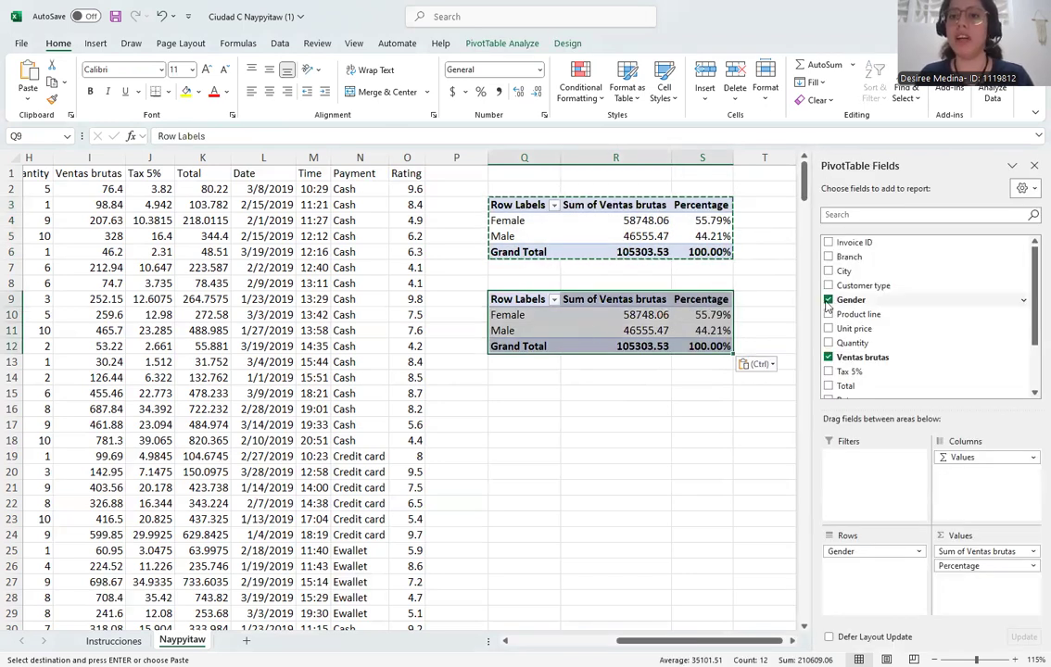
Clear the copied pivot table's fields and rebuild it with Product line as rows and the sum of Ventas brutas as values
{"action": "left_click", "coordinate": [827, 300]}
{"action": "left_click", "coordinate": [828, 357]}
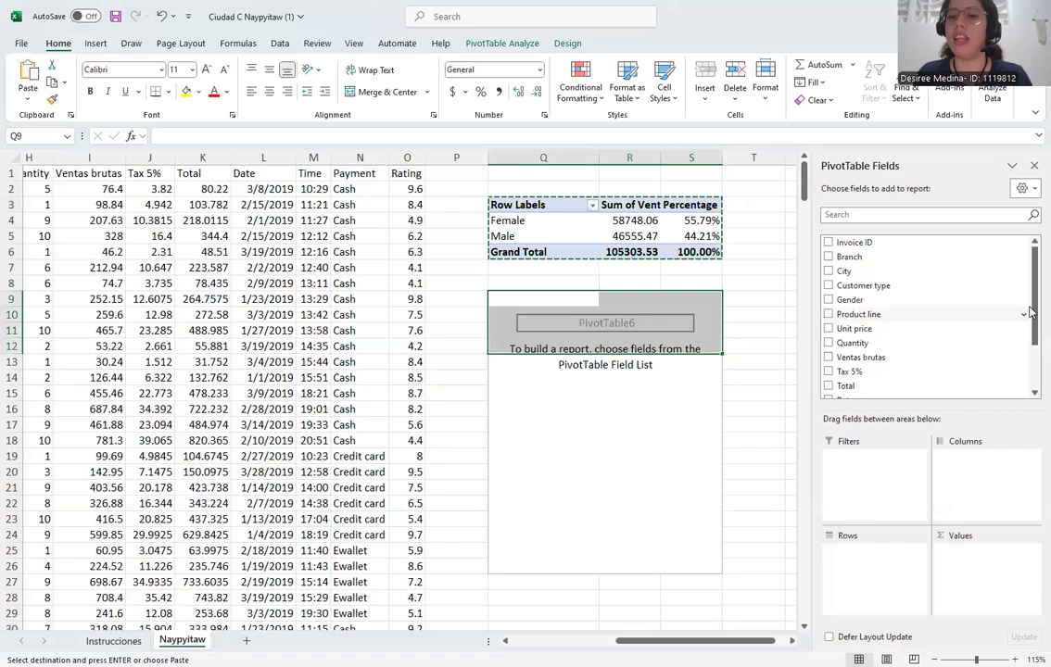
{"action": "left_click_drag", "start_coordinate": [1031, 295], "coordinate": [1030, 270]}
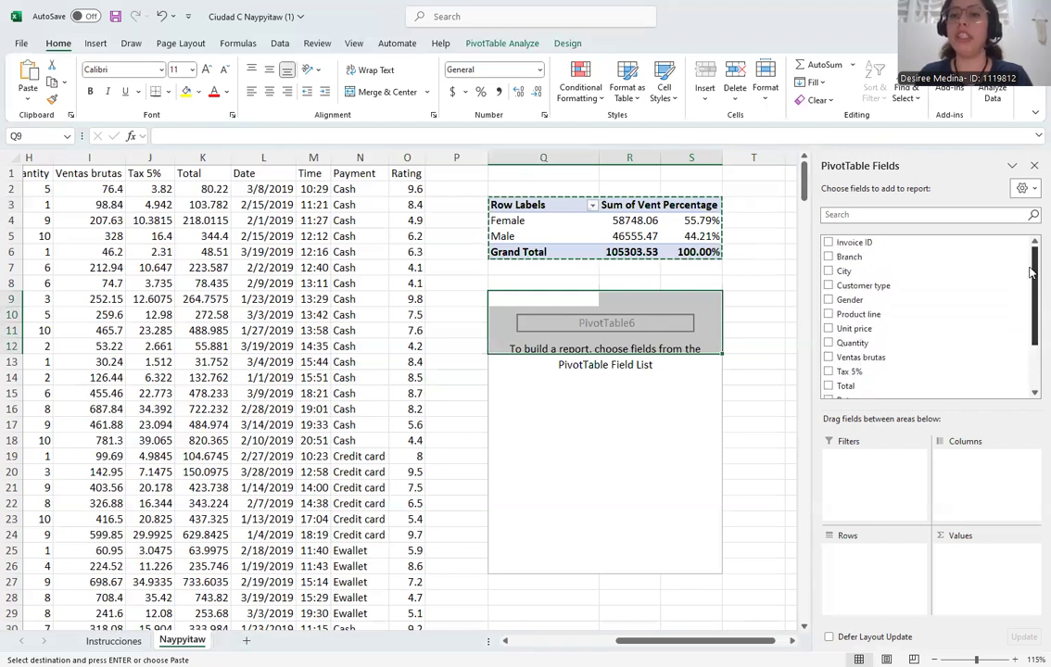
{"action": "left_click_drag", "start_coordinate": [936, 315], "coordinate": [863, 552]}
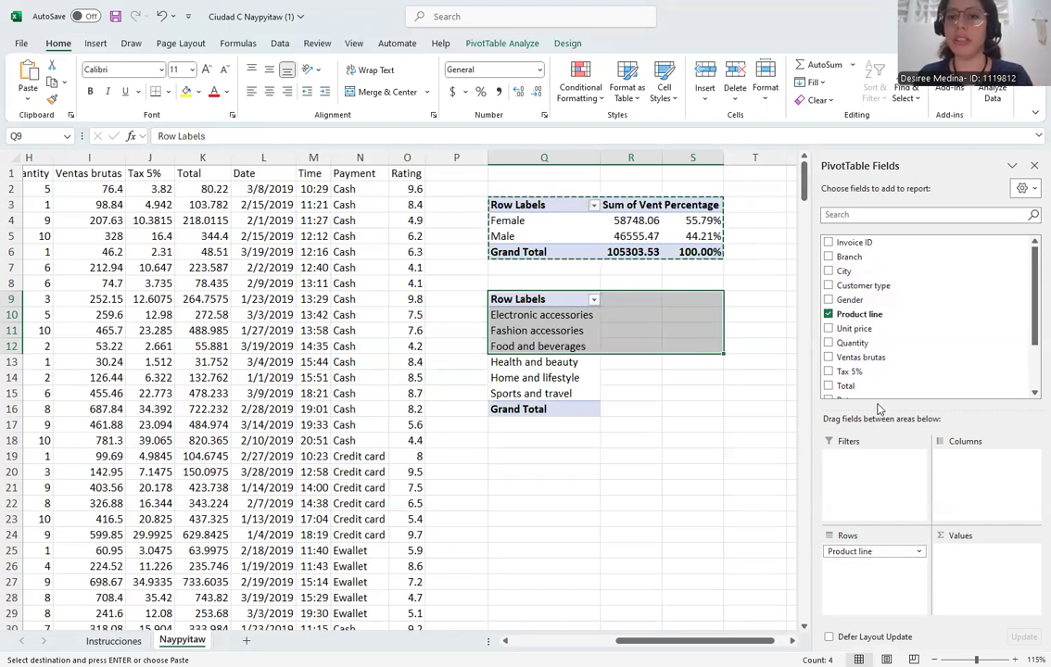
{"action": "left_click_drag", "start_coordinate": [904, 362], "coordinate": [976, 565]}
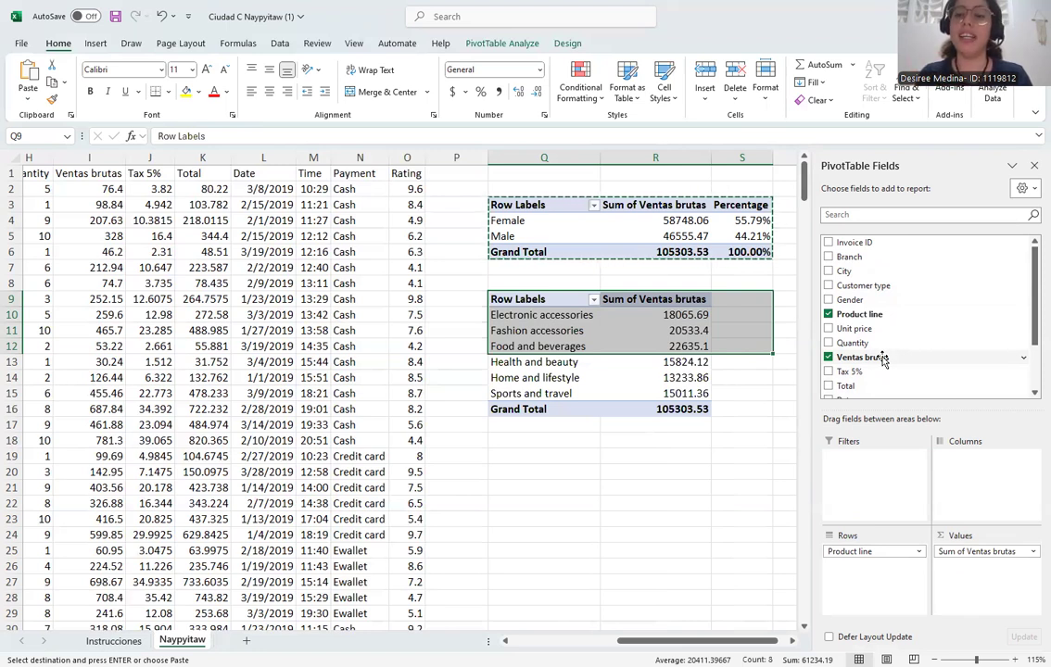
Add a second Ventas brutas value to the product line pivot table, named Percentage and shown as % of Grand Total
{"action": "left_click_drag", "start_coordinate": [883, 361], "coordinate": [969, 576]}
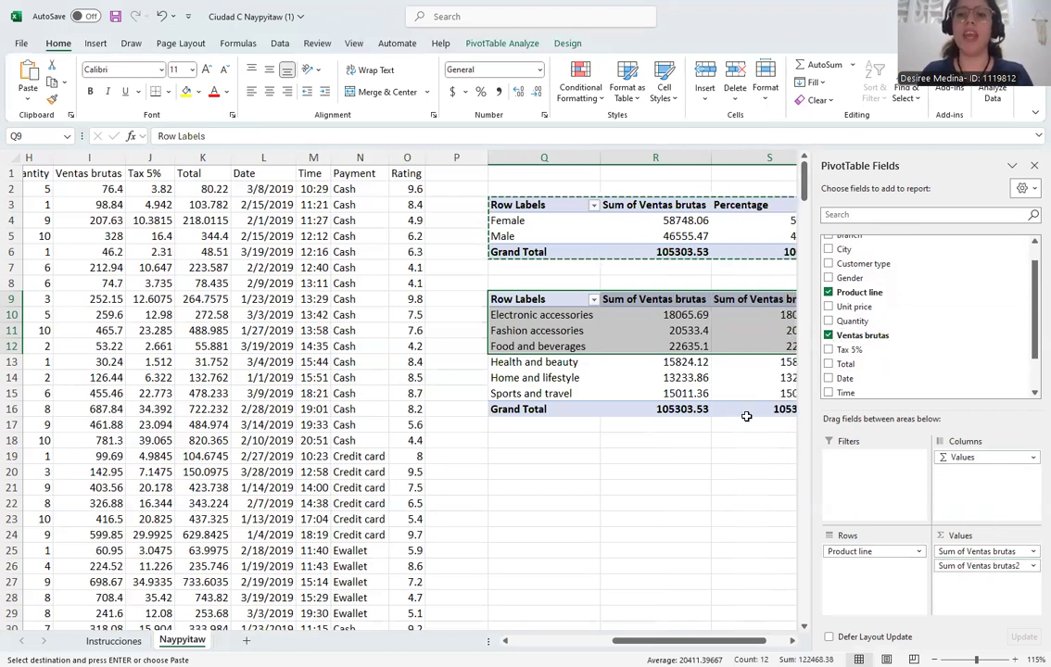
{"action": "left_click", "coordinate": [755, 300]}
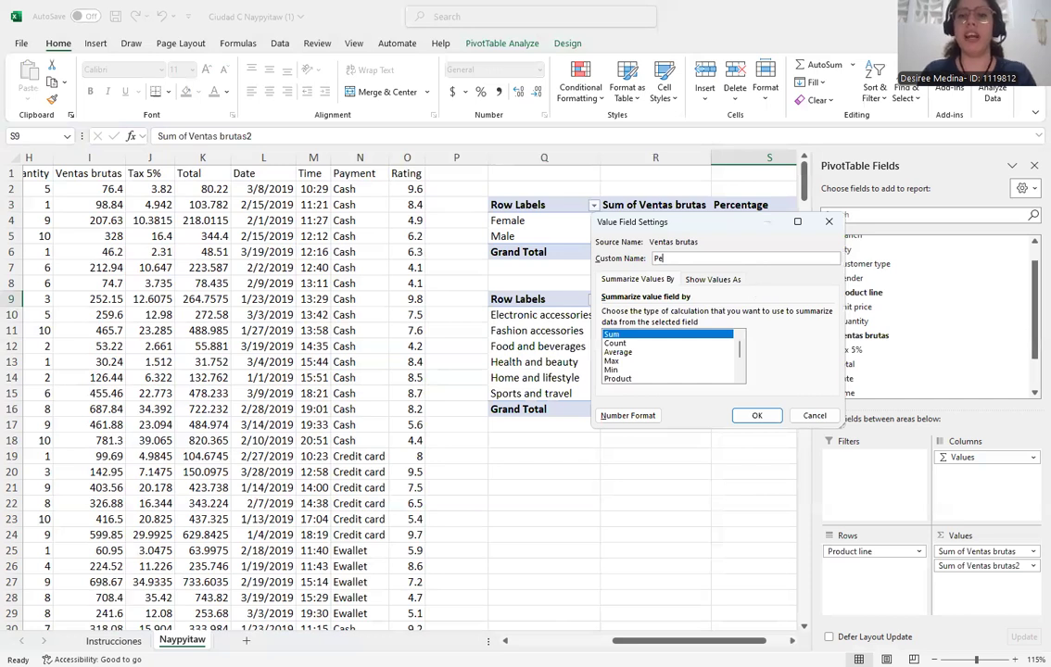
{"action": "type", "text": "rcentage"}
{"action": "left_click", "coordinate": [713, 279]}
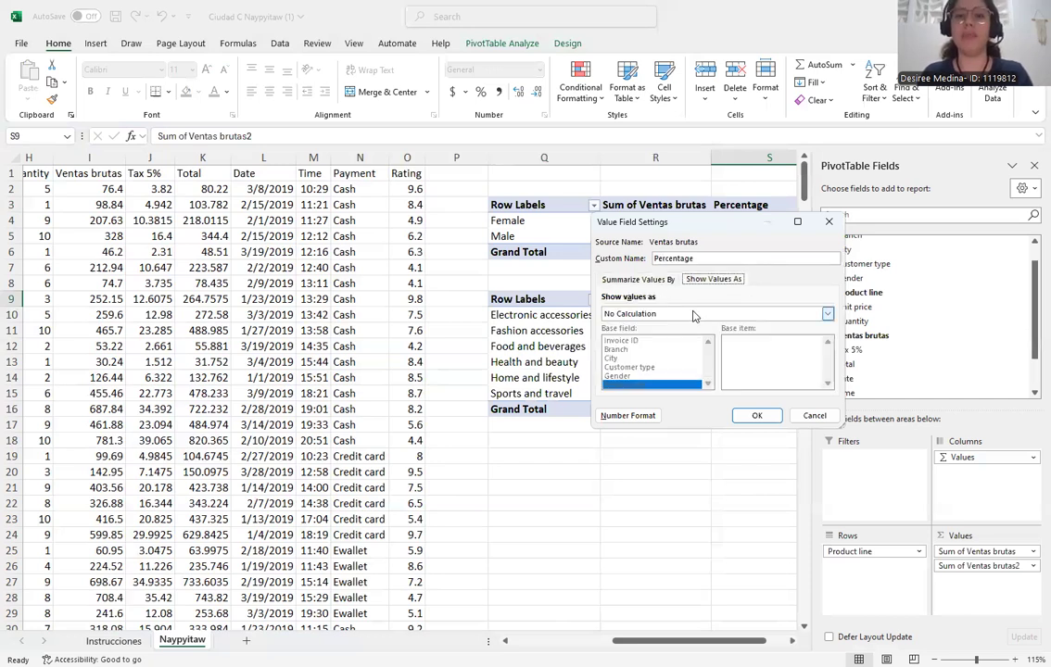
{"action": "left_click", "coordinate": [693, 316]}
{"action": "left_click", "coordinate": [668, 332]}
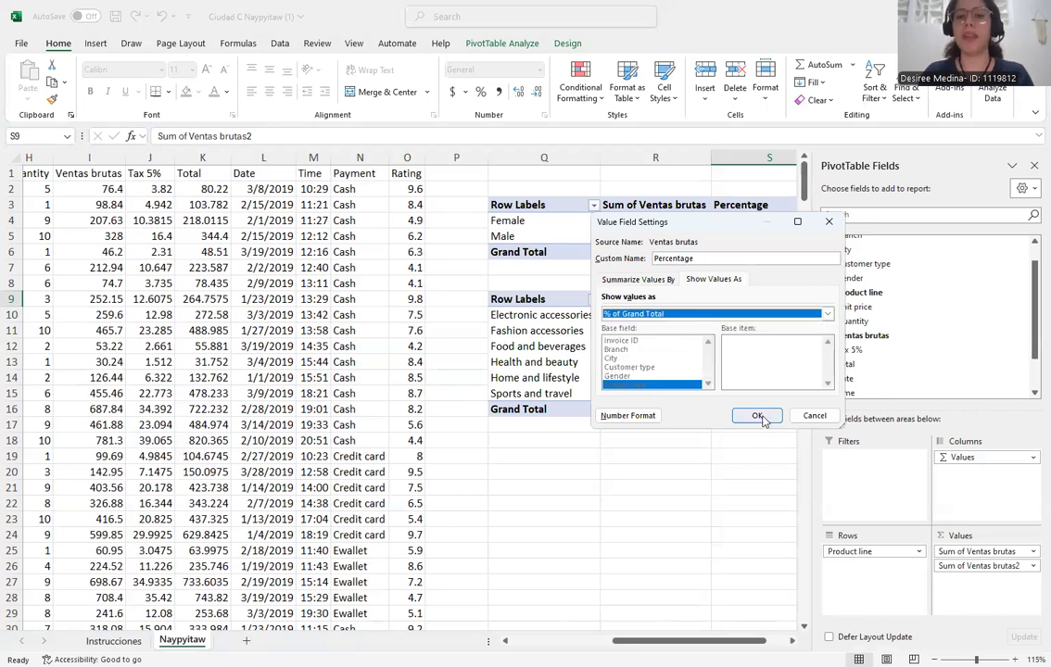
{"action": "left_click", "coordinate": [759, 419]}
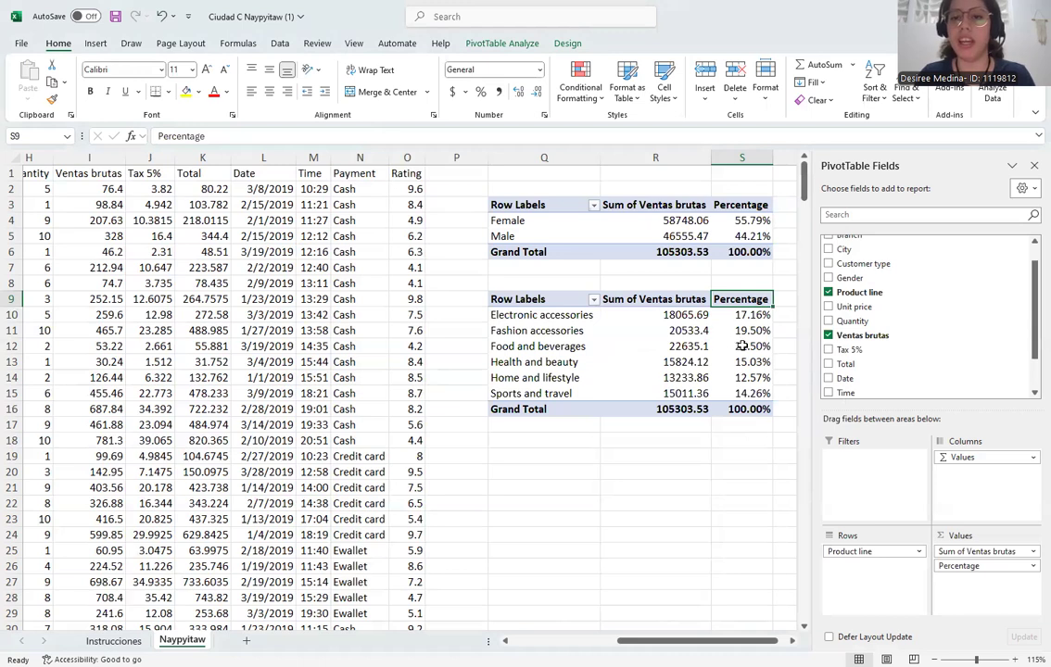
{"action": "mouse_move", "coordinate": [743, 349]}
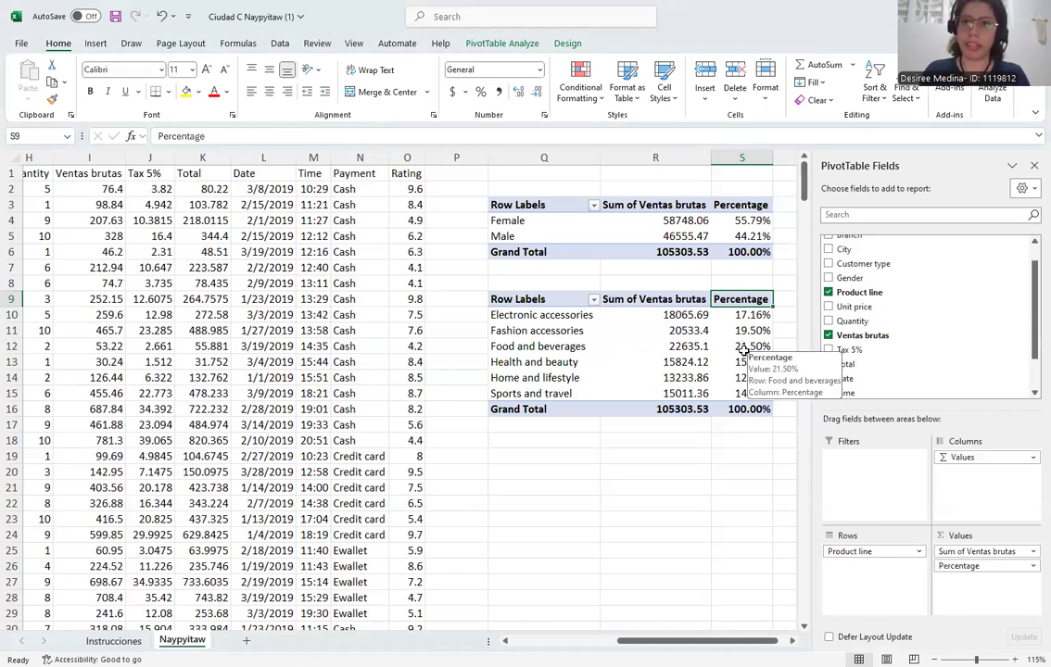